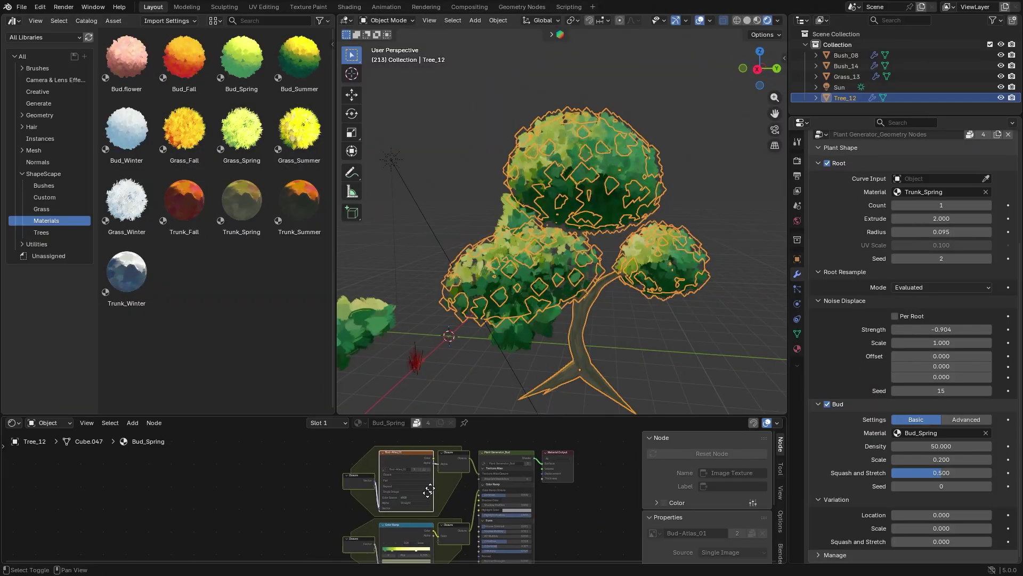
- Enlarge the shader editor and inspect the Color Ramp node of the Bud_Spring material
middle_click_drag(476, 452, 372, 510, "ctrl")
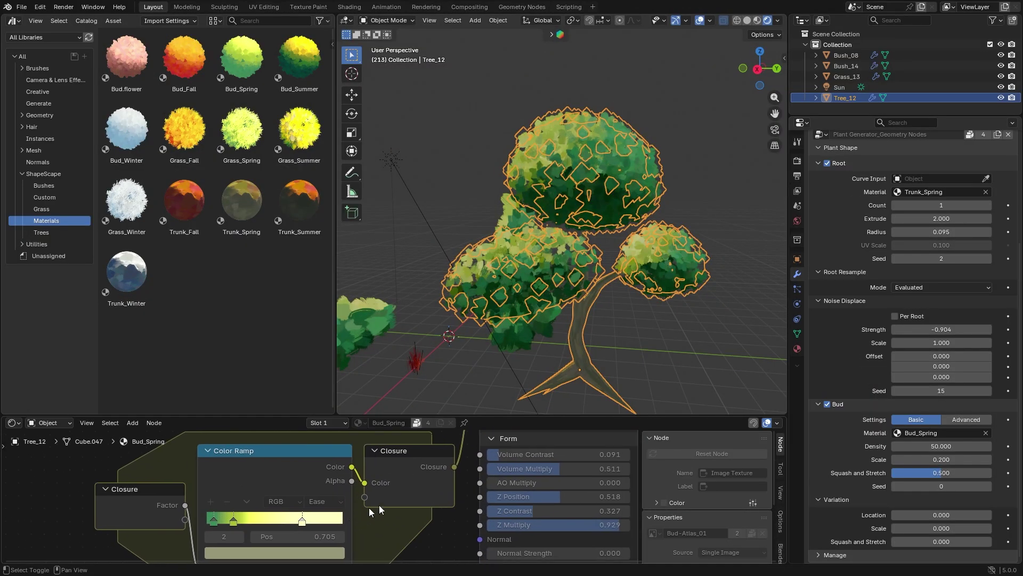
left_click_drag(569, 415, 569, 338)
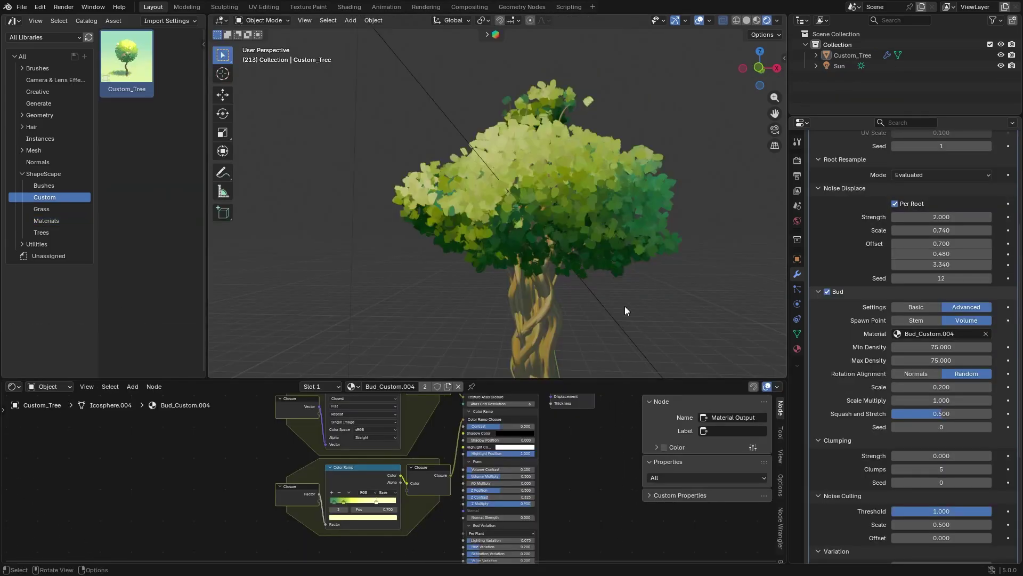
- Increase the scale variation of the custom tree's buds
scroll(624, 311, "up", 6)
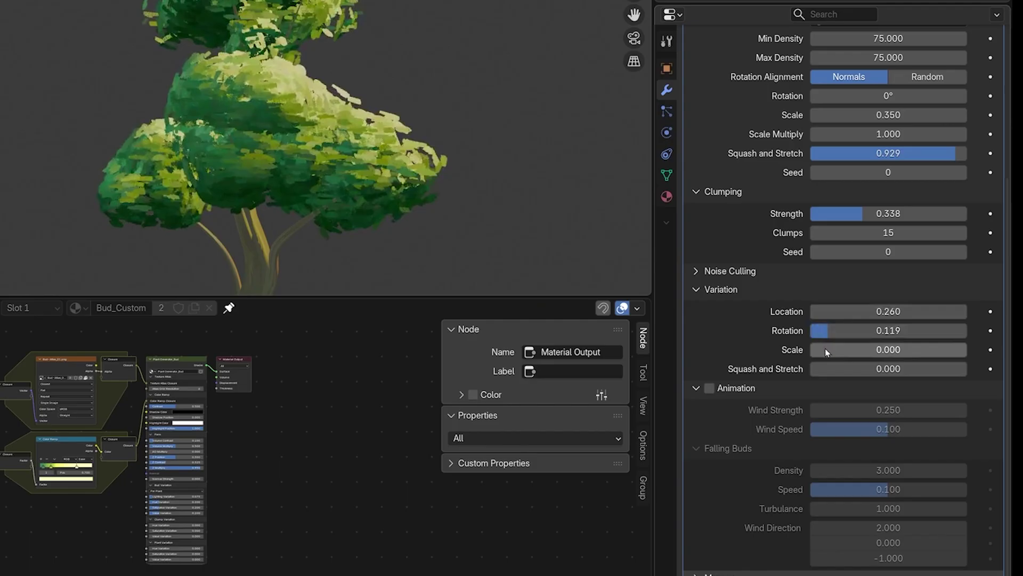
left_click_drag(825, 348, 837, 347)
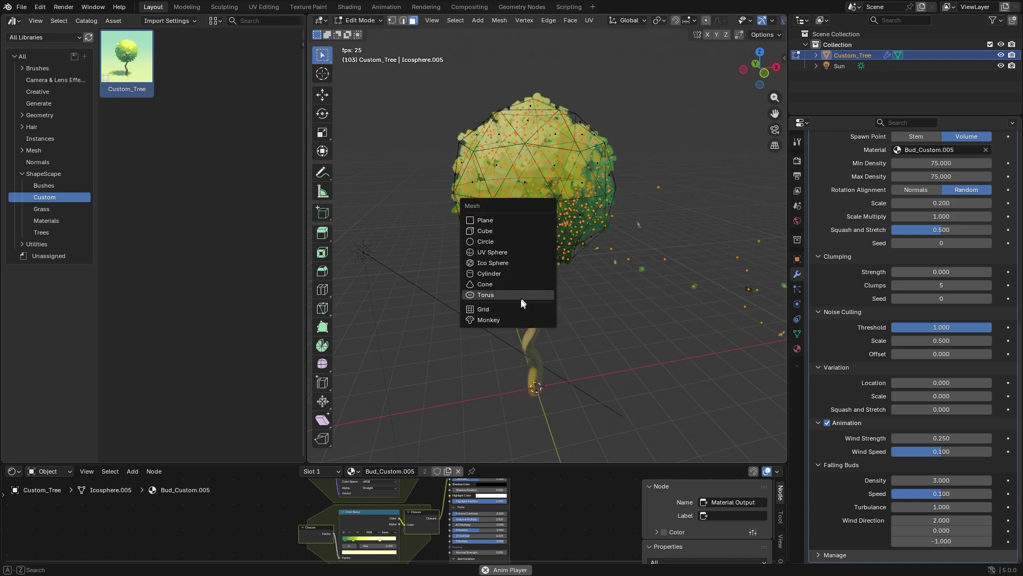
- Add a Monkey mesh inside the Custom_Tree mesh and move it up beside the crown
left_click(520, 319)
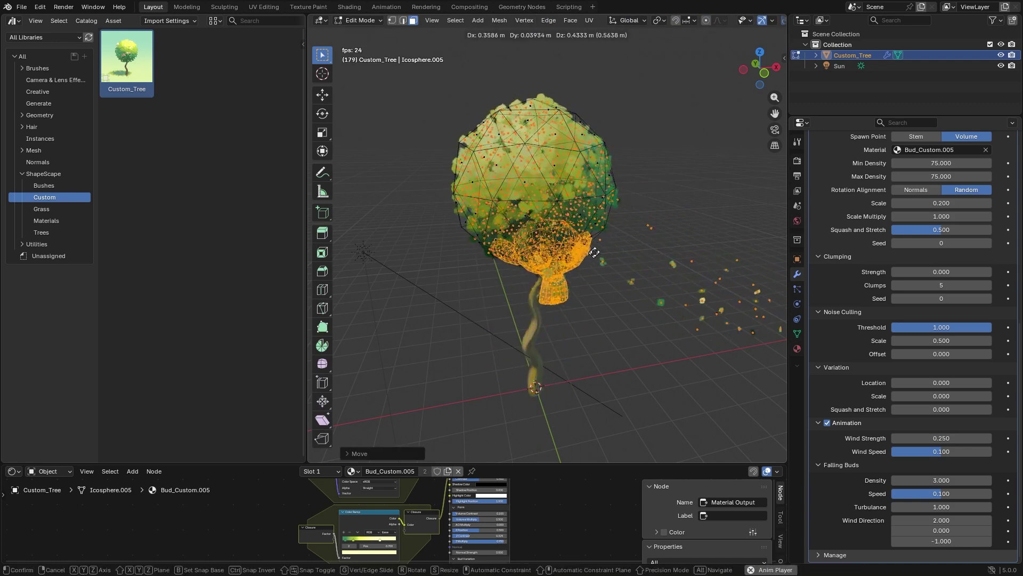
left_click(661, 195)
- Scale and rotate the added monkey mesh, and return the tree to Object Mode
key("grave")
left_click(605, 165)
key("s")
key("Return")
key("r")
left_click(709, 120)
key("Tab")
middle_click_drag(709, 120, 625, 313)
- Assign the Plant Generator_Geometry Nodes group to the cube's Geometry Nodes modifier and expand its settings
left_click(729, 355)
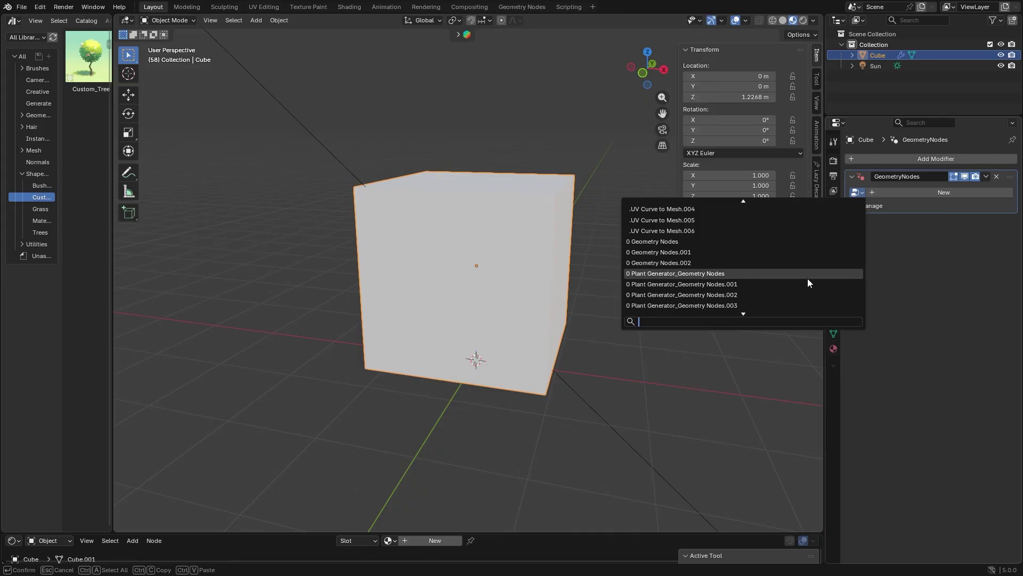
left_click(808, 277)
left_click(866, 212)
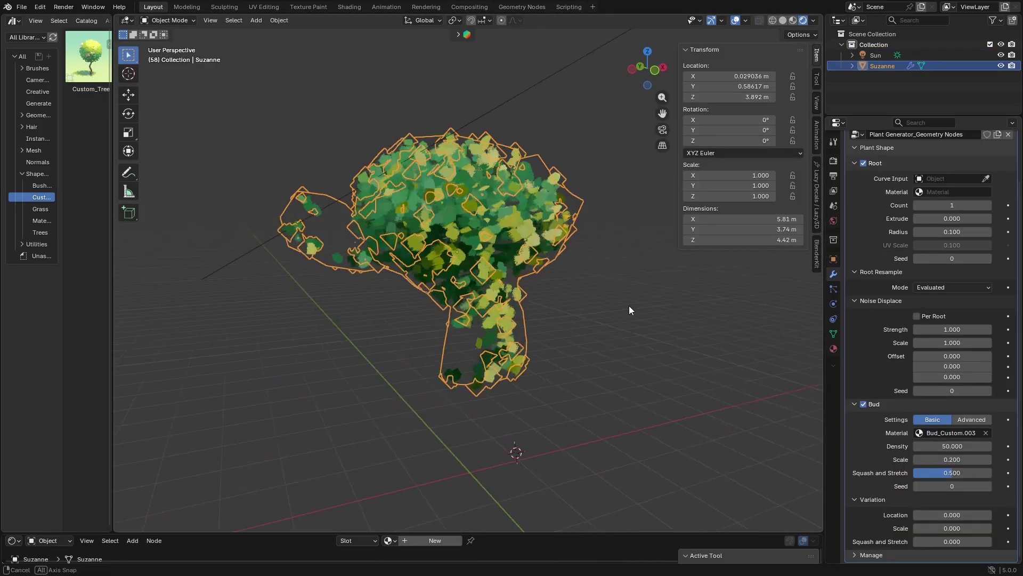
middle_click_drag(629, 305, 530, 299)
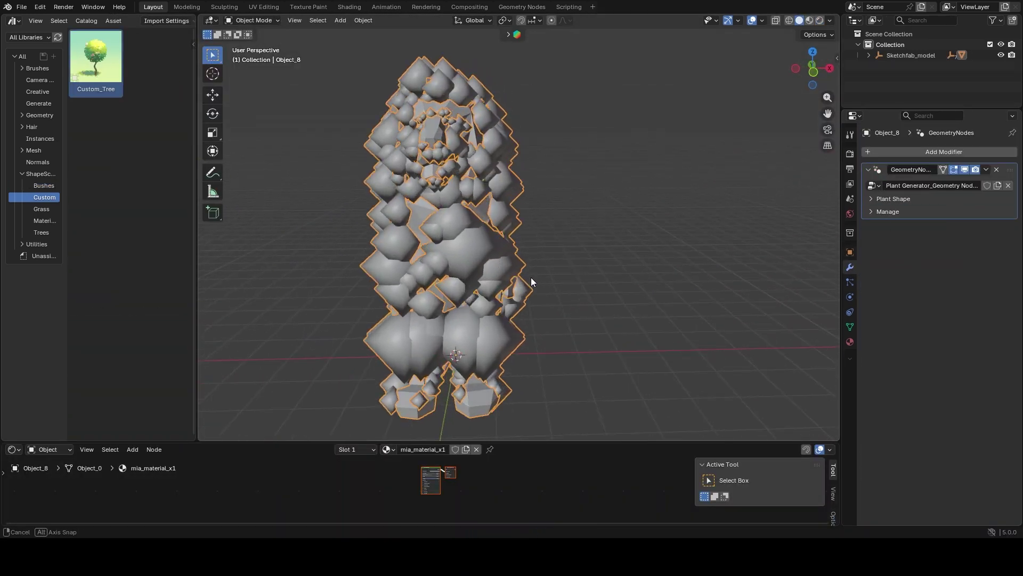
middle_click_drag(531, 277, 574, 271)
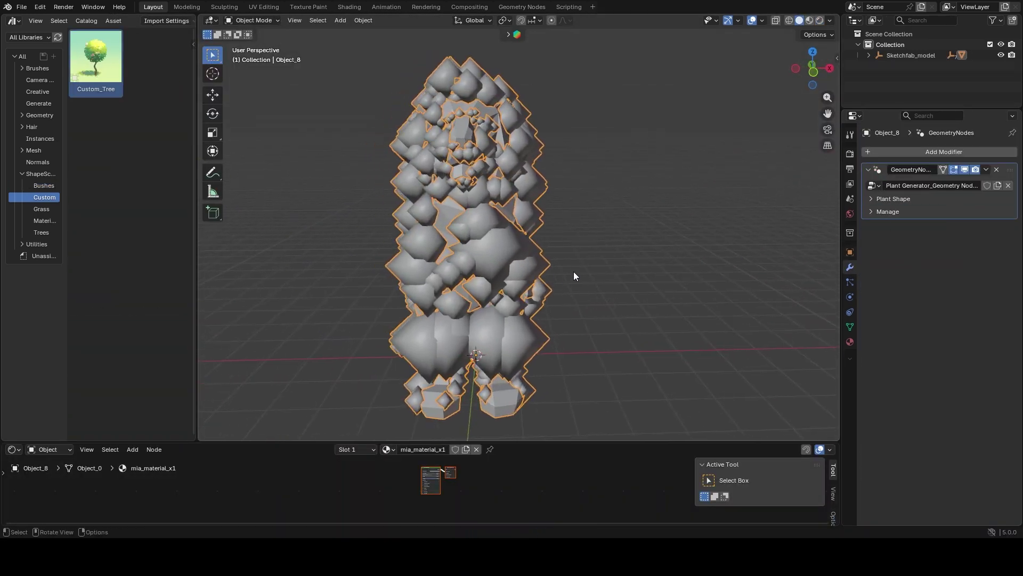
middle_click_drag(510, 267, 556, 270)
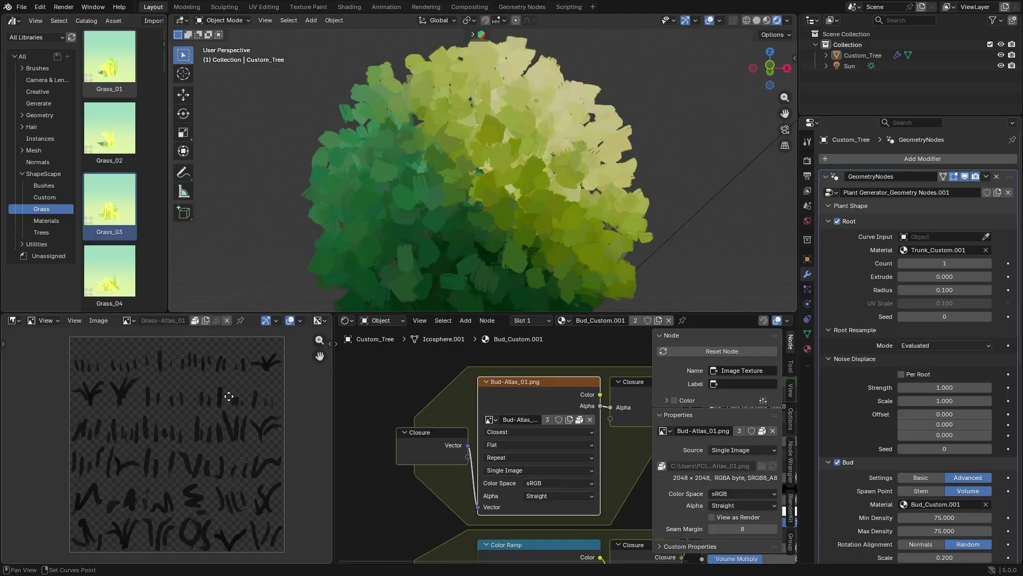
- Open the Grass-Atlas_02.png texture atlas in the image editor
key("alt+o")
double_click(519, 143)
middle_click_drag(515, 171, 479, 191)
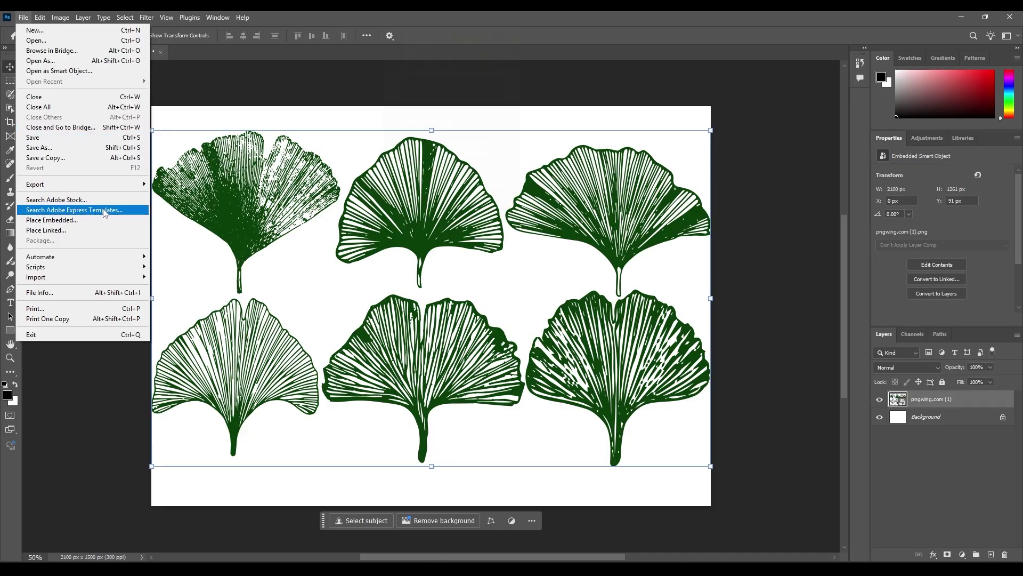
- Switch to Photoshop and export the ginkgo leaf artwork as a PNG named Untitled-1
mouse_move(80, 184)
left_click(195, 184)
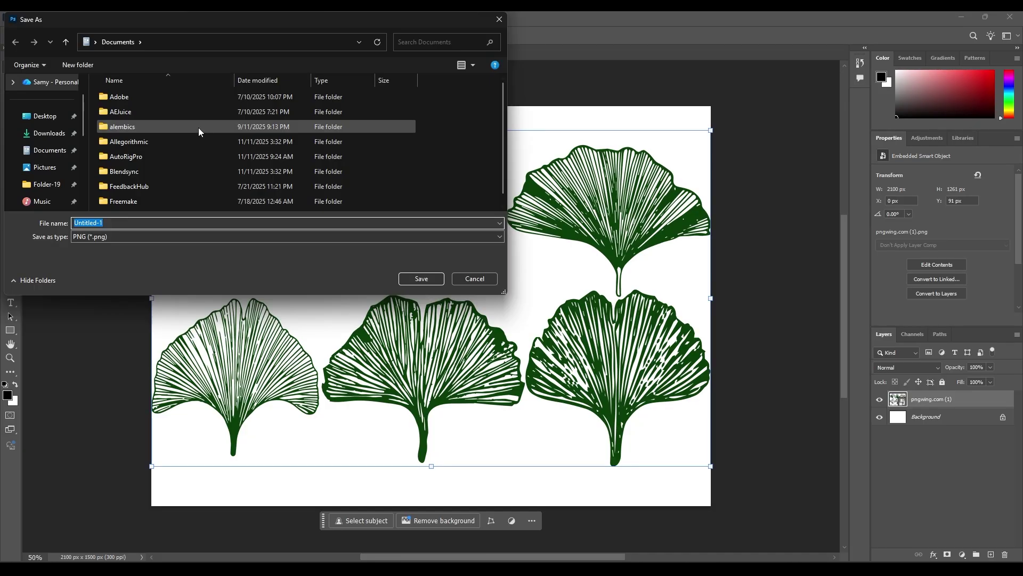
left_click(421, 279)
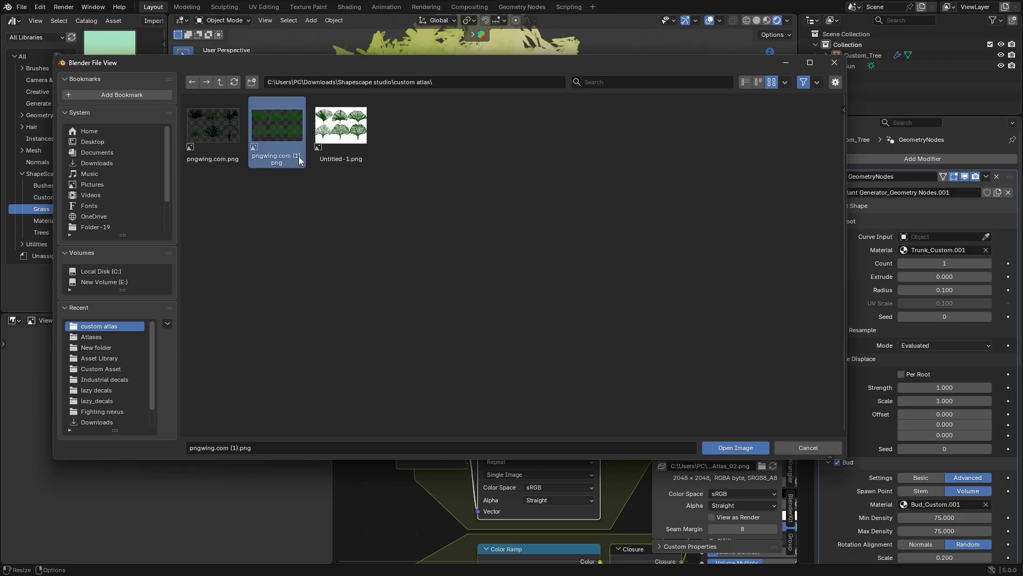
- Switch to Blender and load the custom leaf atlas pngwing.com (1).png from the custom atlas folder
double_click(299, 156)
middle_click_drag(468, 229, 539, 243)
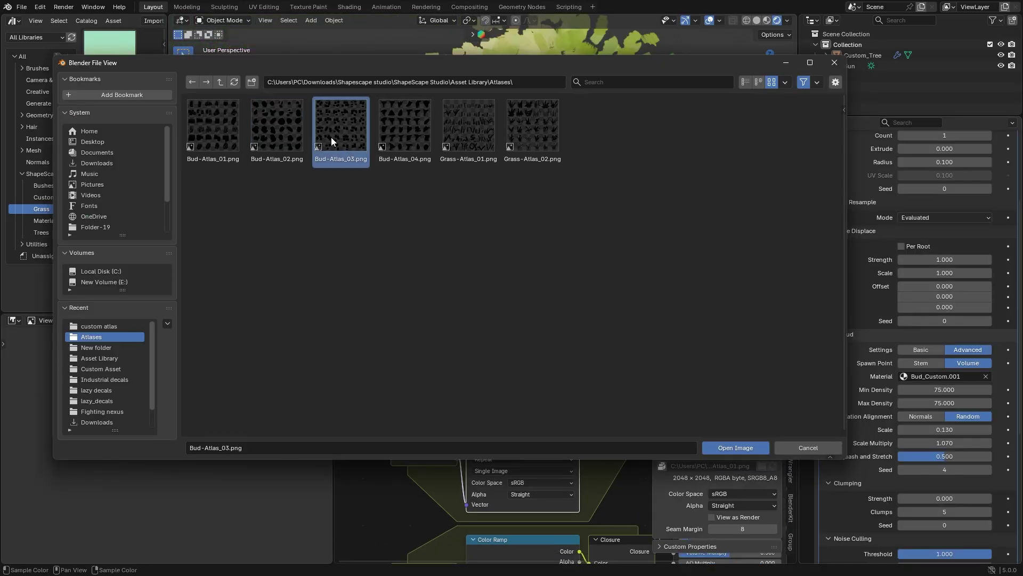
- Load Bud-Atlas_03.png in the image editor and change the image used by the bud material's Image Texture node
double_click(331, 137)
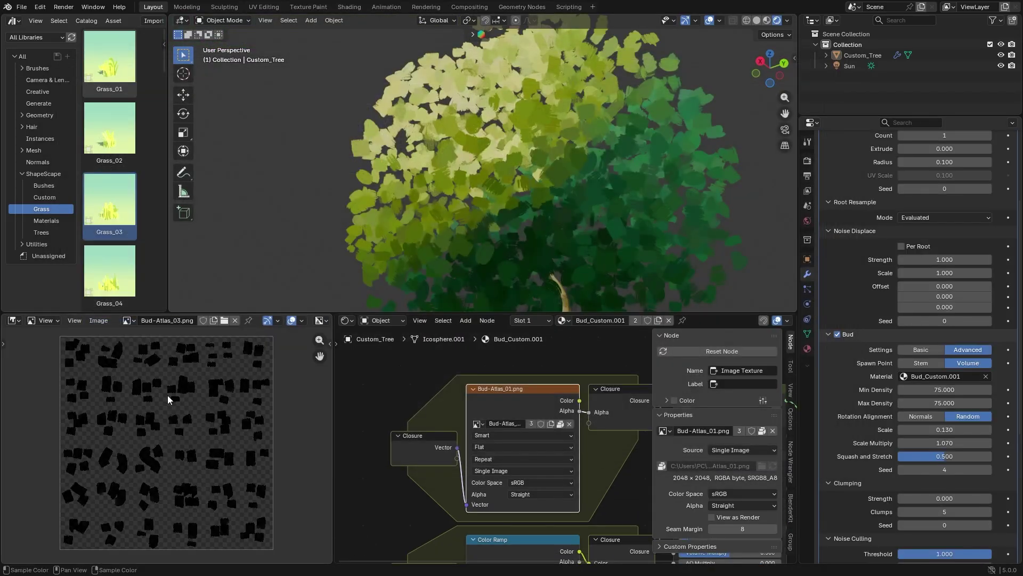
left_click(490, 427)
left_click(512, 504)
- Load Grass-Atlas_02.png from the Atlases folder and assign it to the bud material's Image Texture node
left_click(491, 427)
left_click(560, 423)
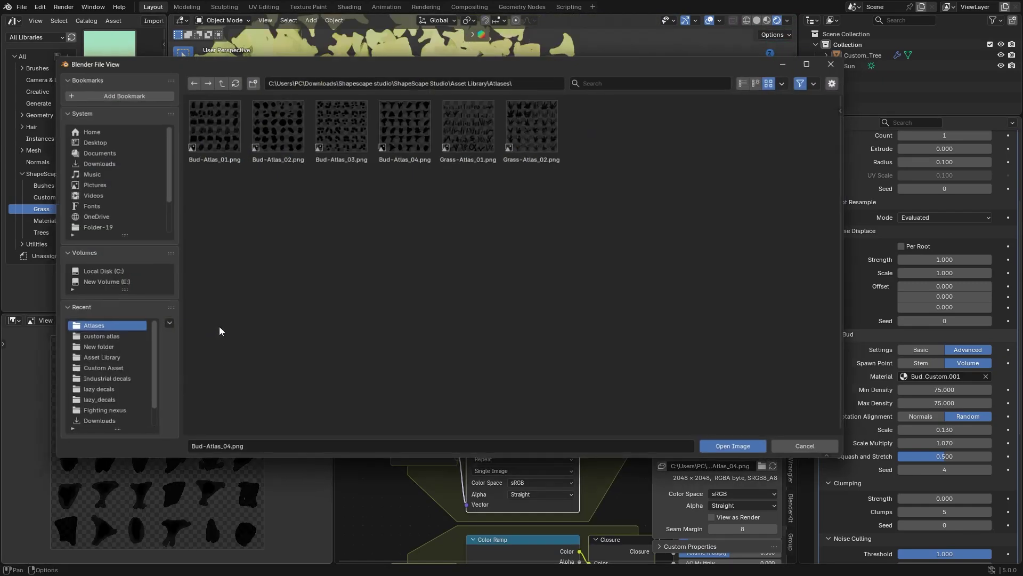
double_click(274, 170)
left_click(514, 522)
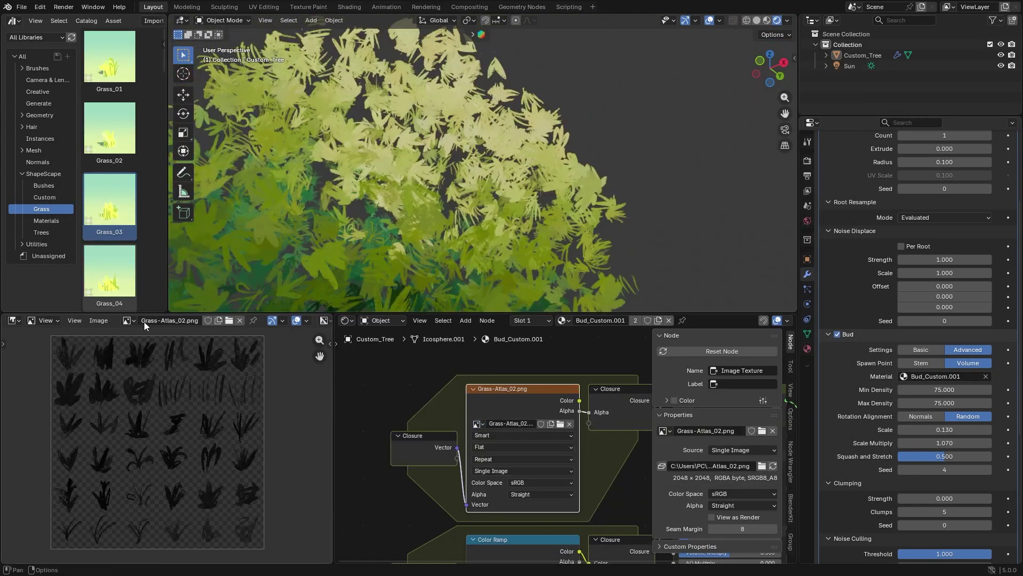
- Load Bud-Atlas_01.png from the Atlases folder in the image editor
left_click(128, 320)
left_click(229, 320)
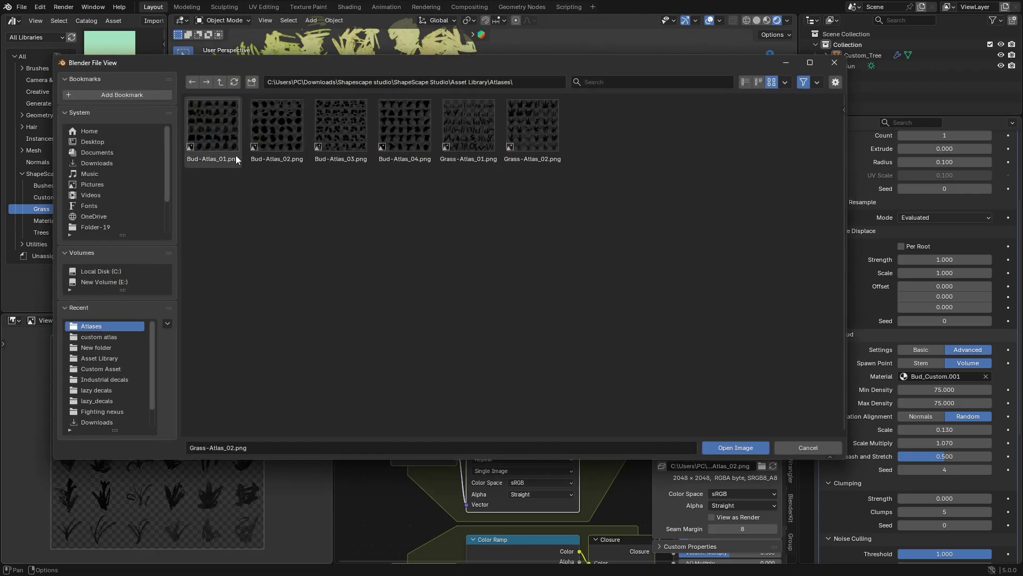
double_click(235, 155)
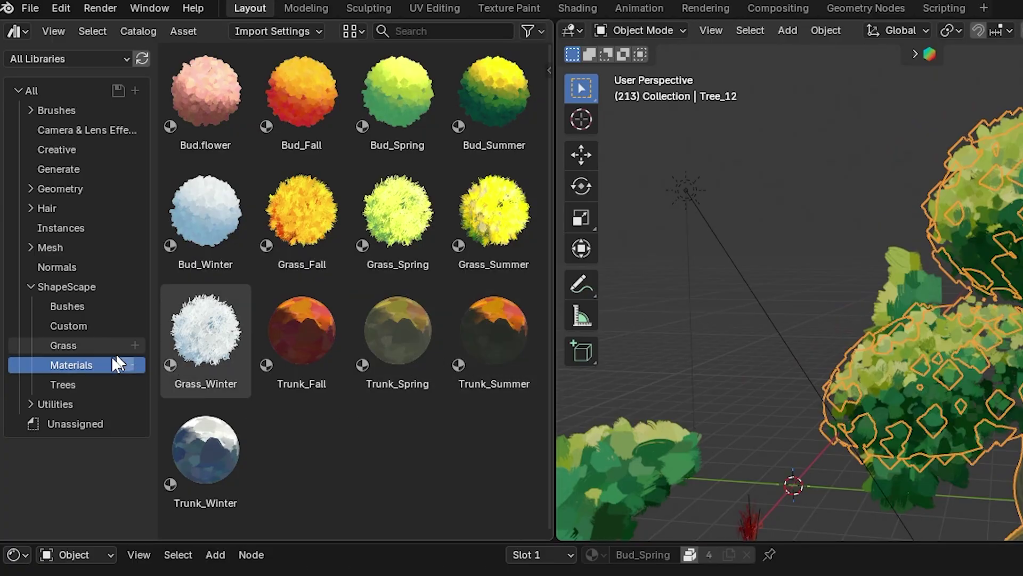
- Apply the Grass_Fall material from the asset library to Tree_12 and replace it with Grass_Summer
left_click_drag(332, 216, 1022, 266)
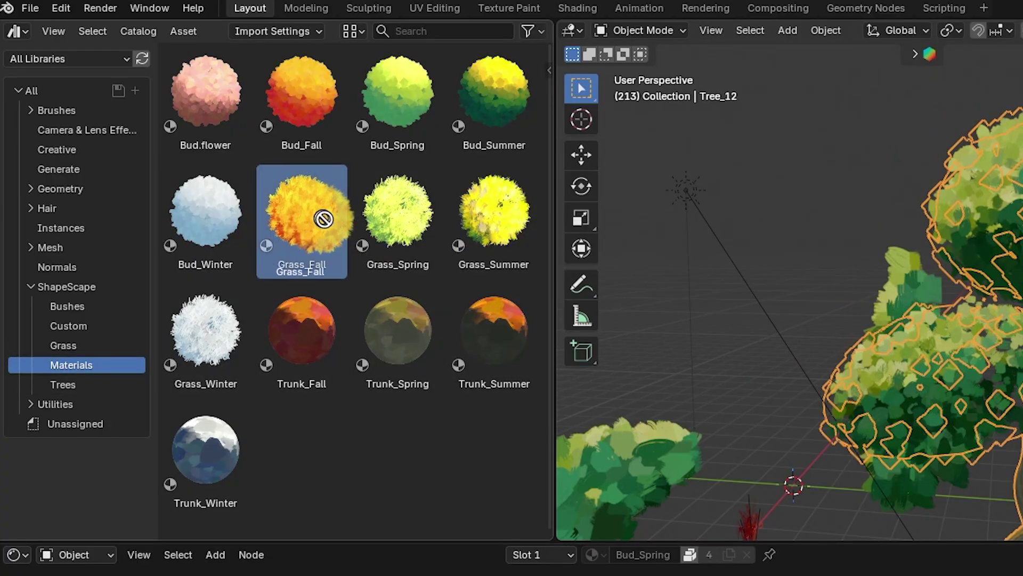
left_click_drag(616, 247, 615, 248)
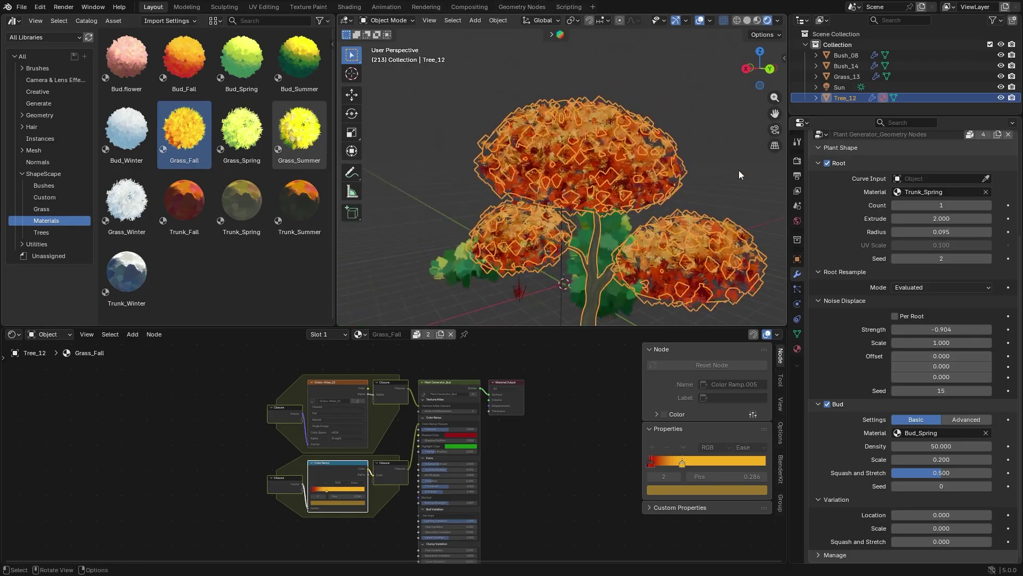
middle_click_drag(615, 248, 372, 188)
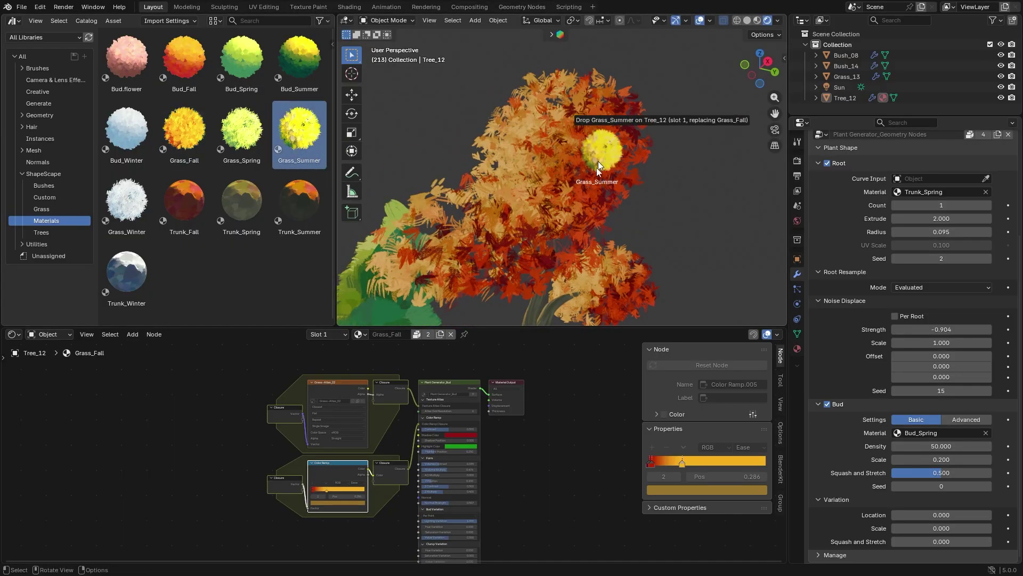
left_click_drag(598, 167, 598, 166)
middle_click_drag(471, 203, 574, 156, "shift")
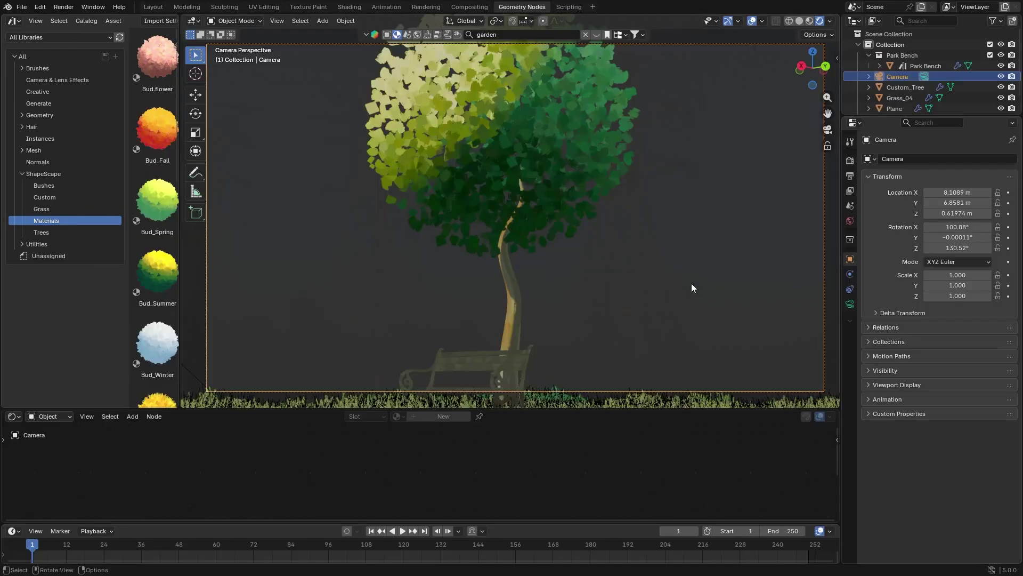
- Select the custom tree behind the park bench and watch its falling-bud animation through the camera
scroll(693, 283, "down", 4)
middle_click_drag(695, 283, 516, 261)
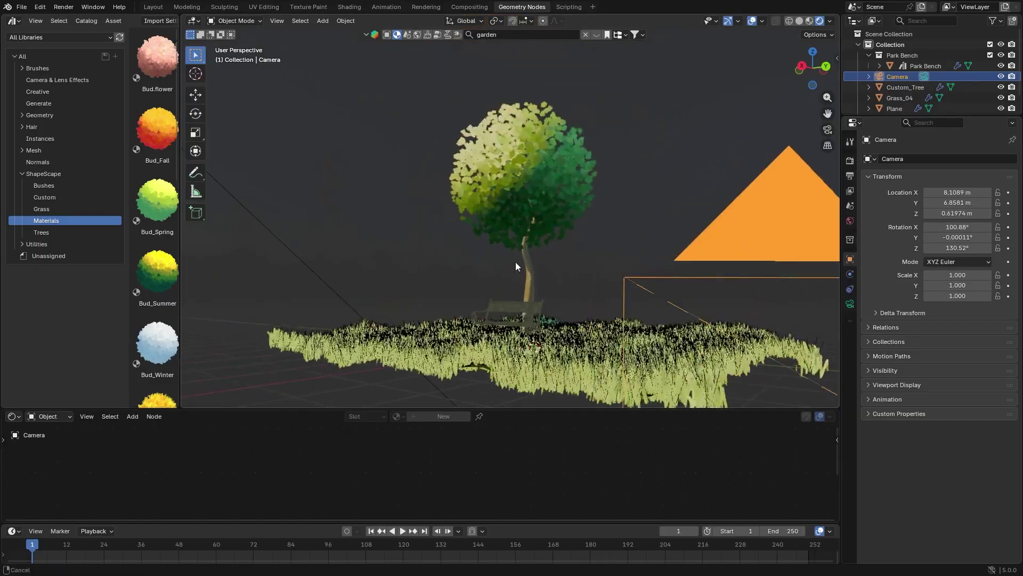
left_click(520, 259)
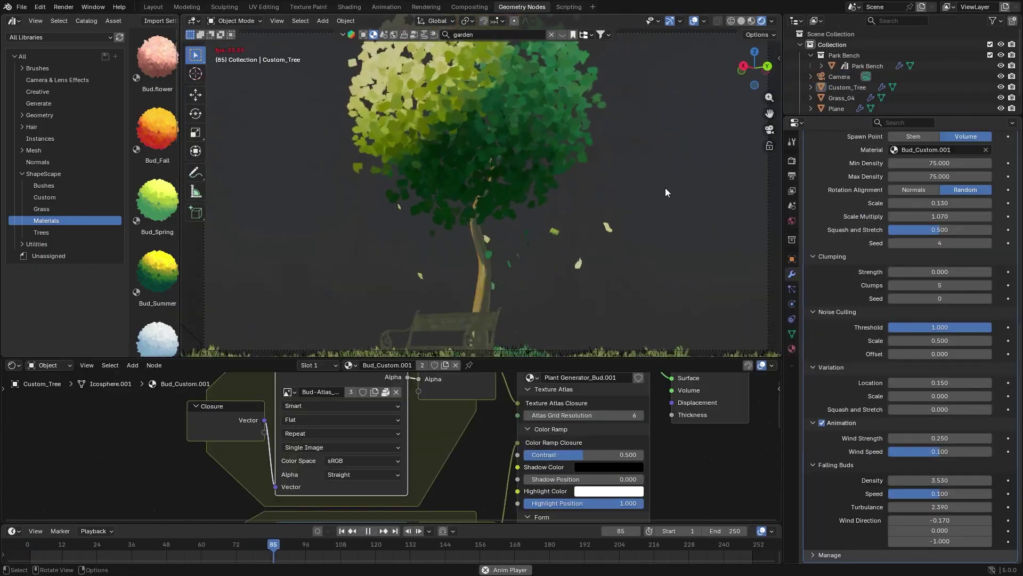
scroll(639, 190, "down", 1)
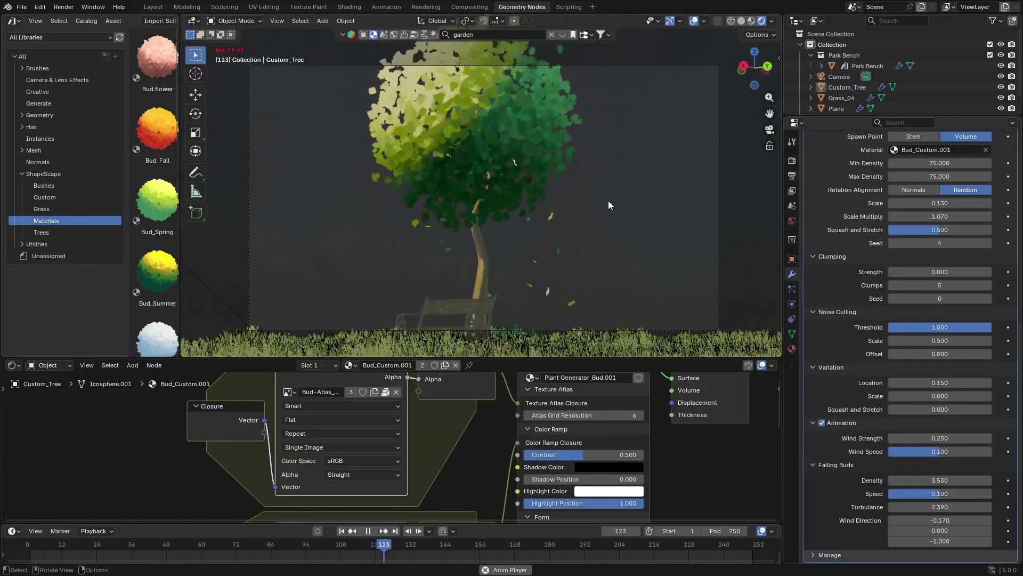
left_click_drag(940, 382, 928, 383)
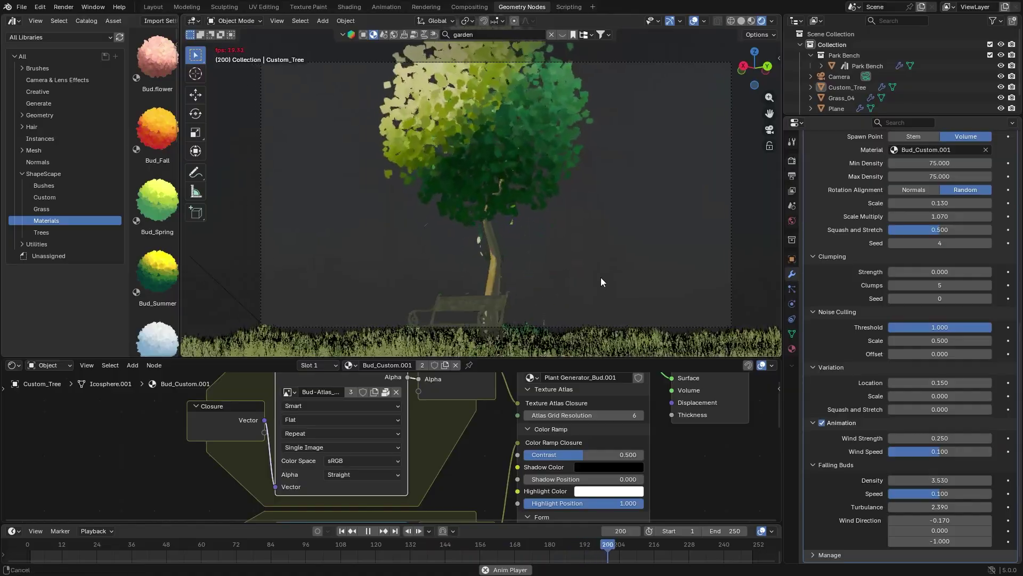
- Select the scene camera and reframe the shot with walk navigation
left_click(577, 62)
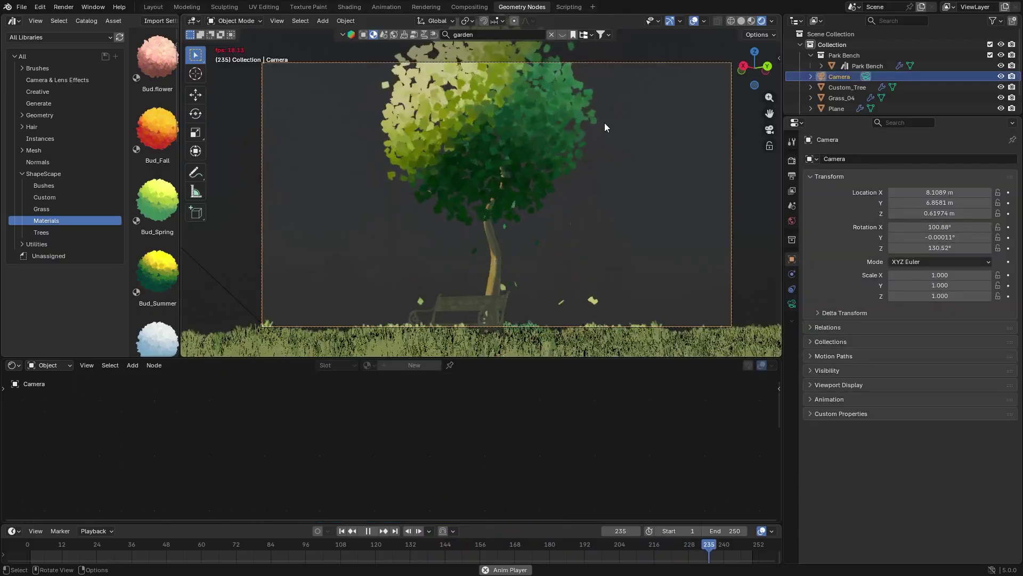
key("shift+grave")
key("q")
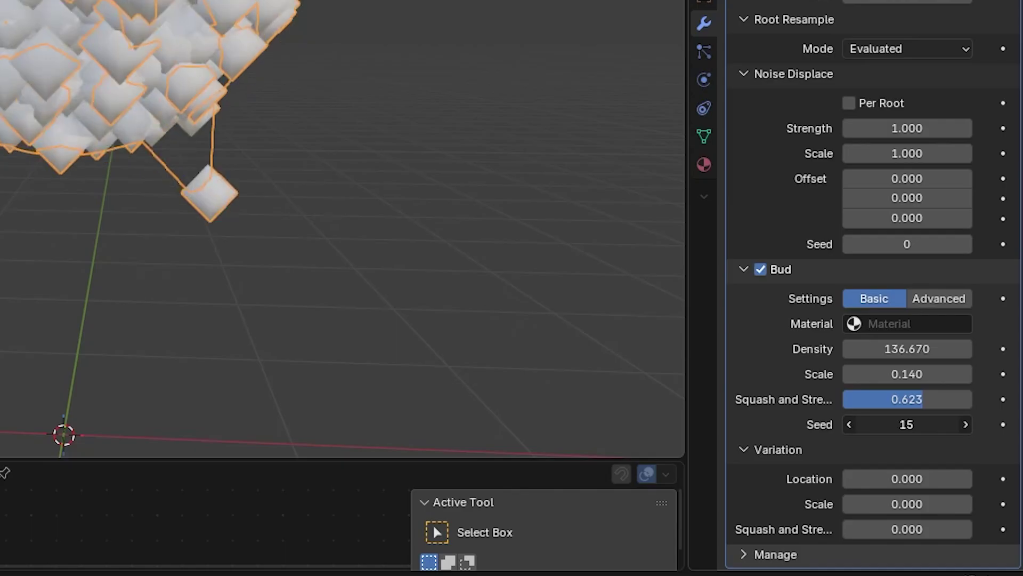
- Increase the location variation of the buds in the basic Bud settings
left_click_drag(944, 485, 964, 485)
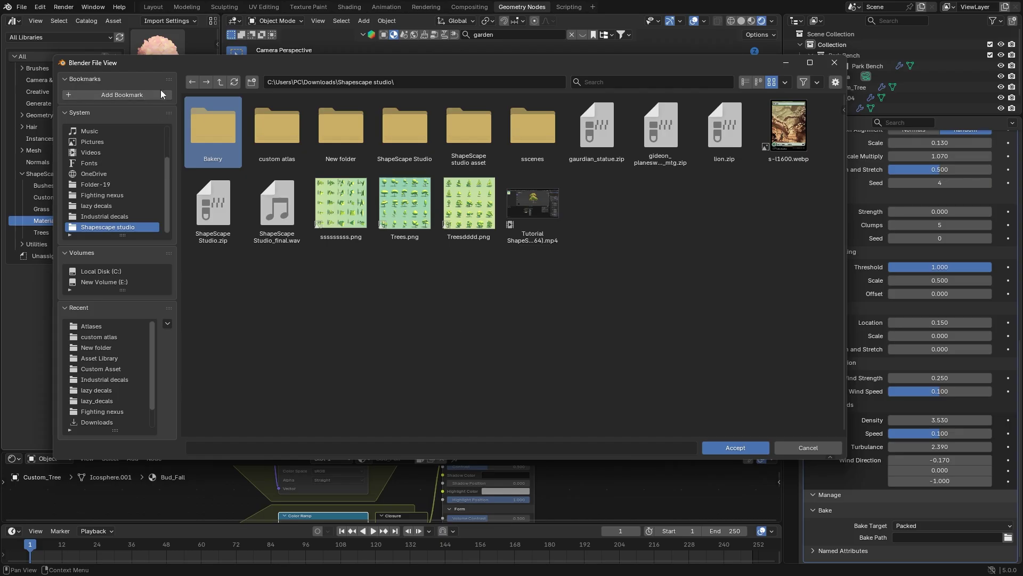
- Set the custom tree's bake path to the Bakery folder inside Shapescape studio
double_click(213, 125)
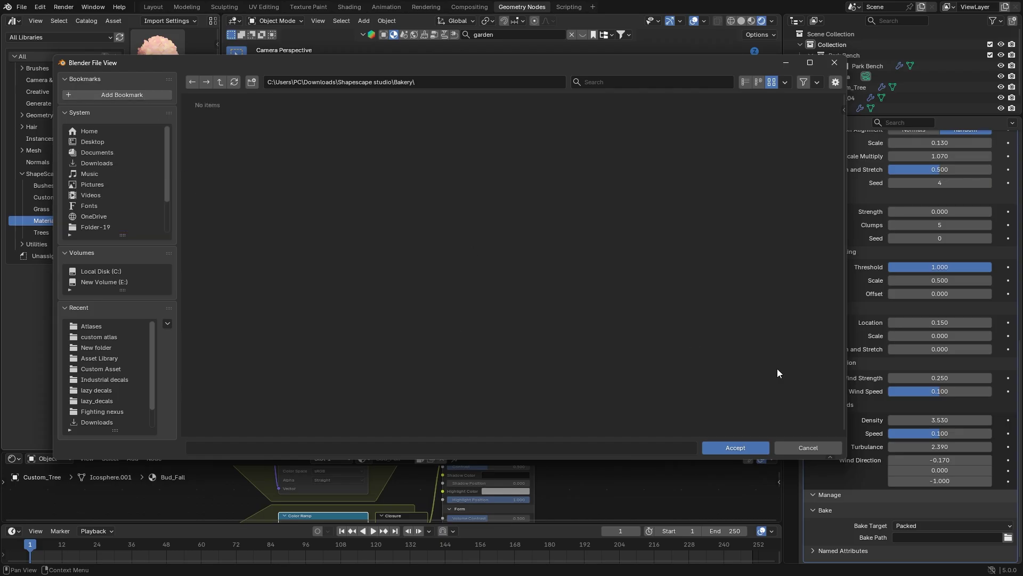
left_click(739, 448)
scroll(847, 549, "down", 10)
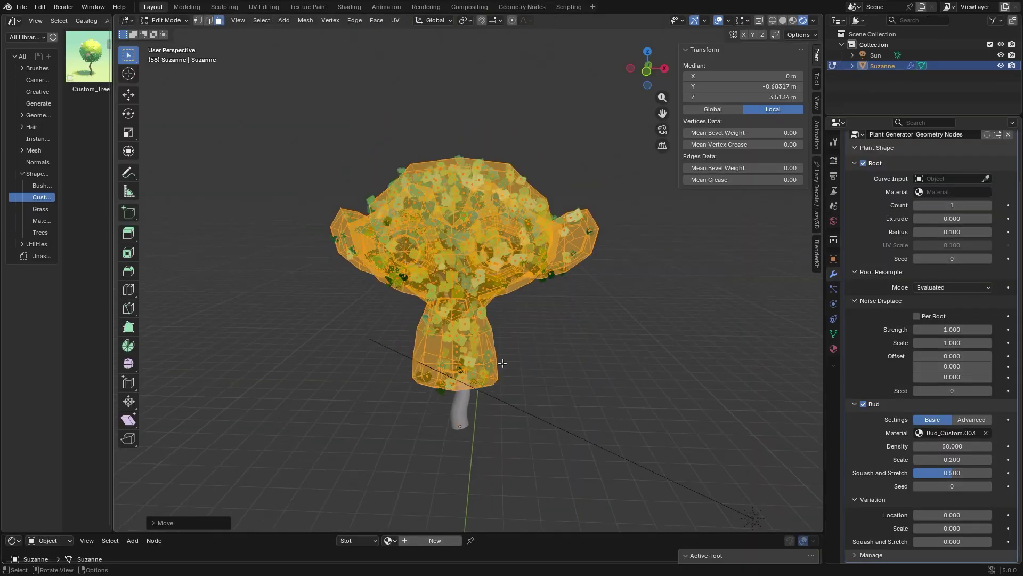
- Move the selected Suzanne mesh along the Z axis in Edit Mode
key("g")
key("z")
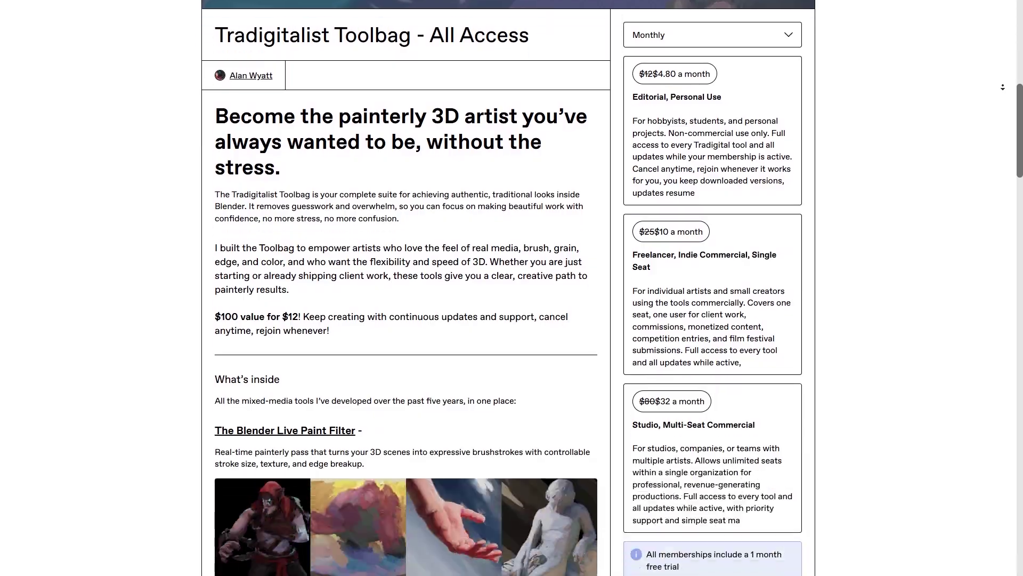
- Switch to the Tradigitalist Toolbag - All Access web page and look through its included tools
scroll(1002, 87, "down", 5)
scroll(1002, 87, "down", 9)
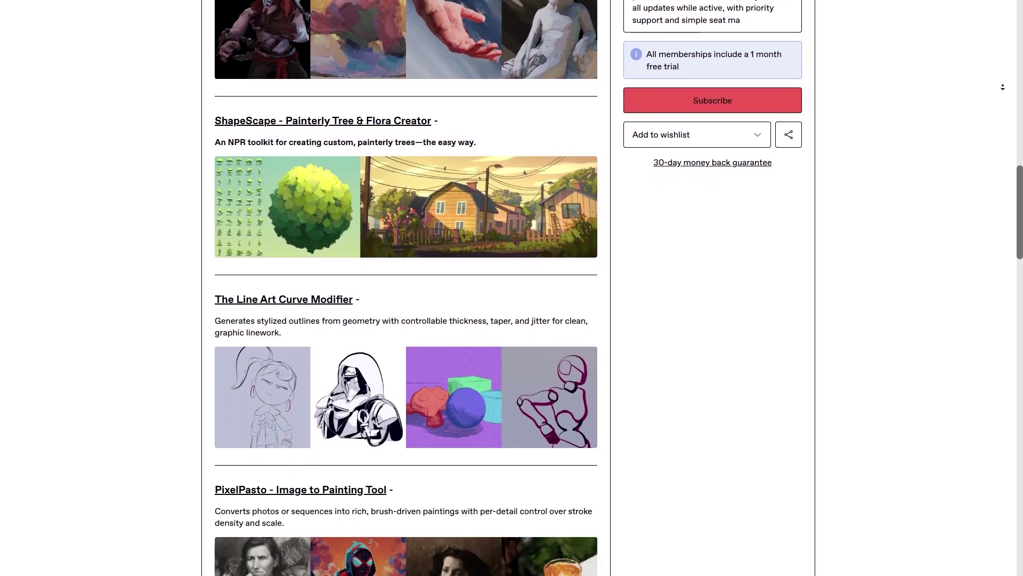
scroll(1002, 87, "down", 9)
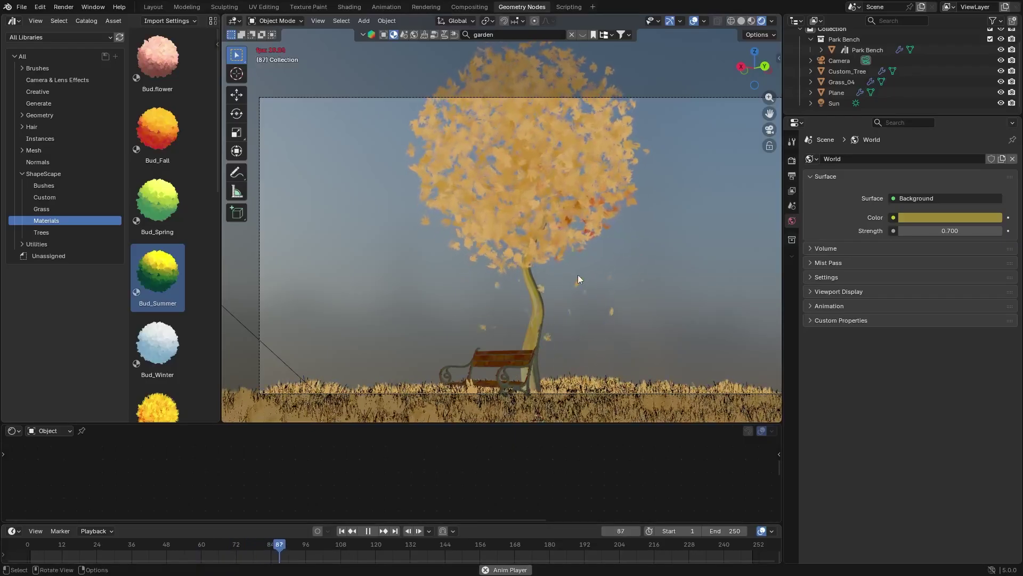
- Select the camera framing the autumn tree and park bench
left_click(647, 98)
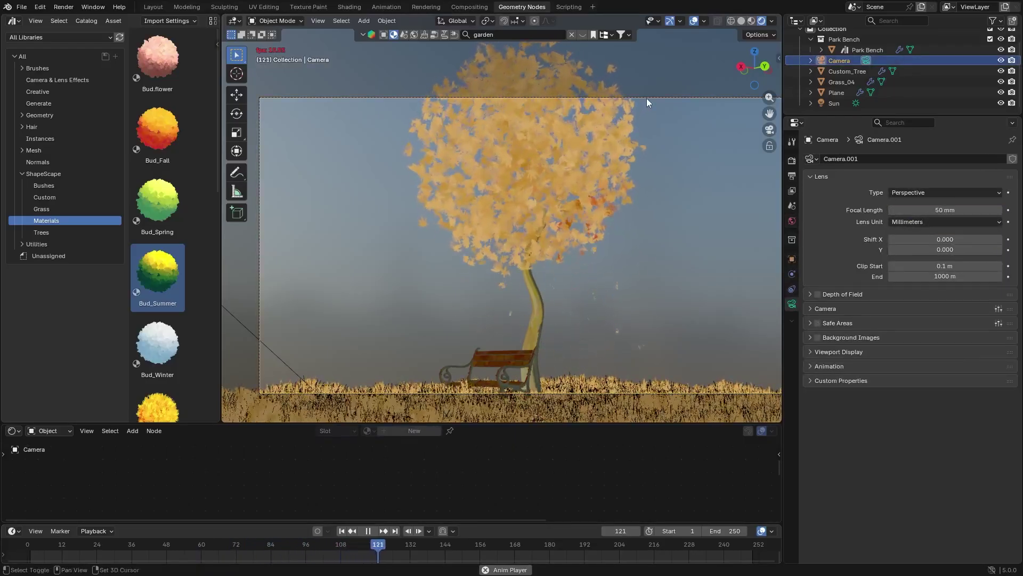
- Walk forward along the village street to examine the buildings, lanterns and plants
key("shift+grave")
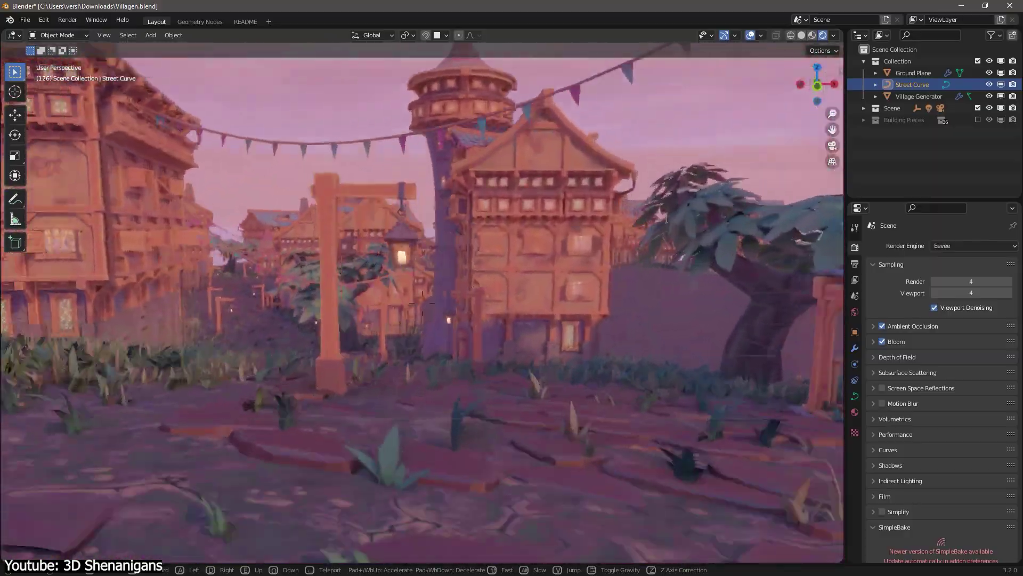
key("w")
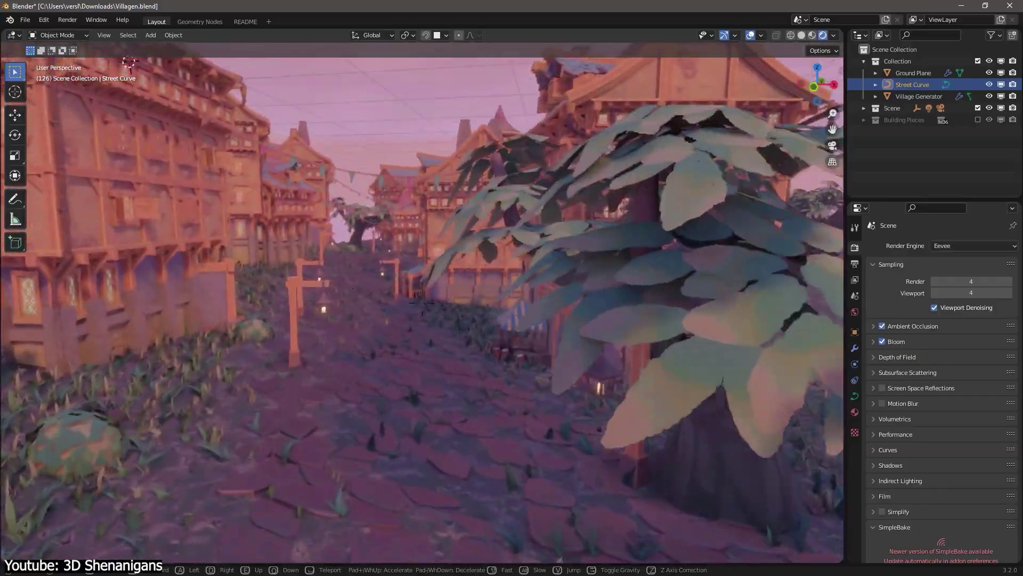
key("w")
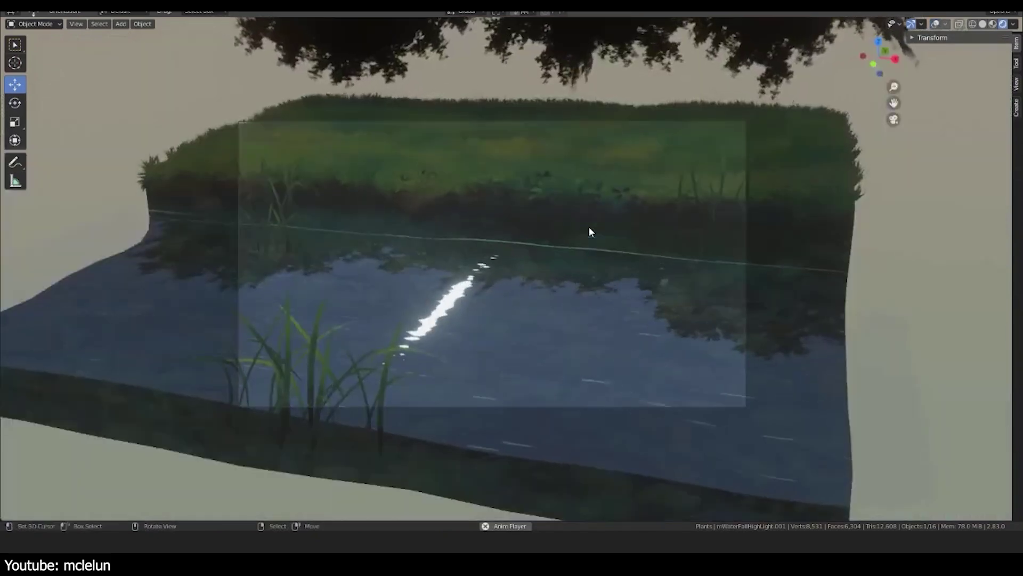
key("shift+grave")
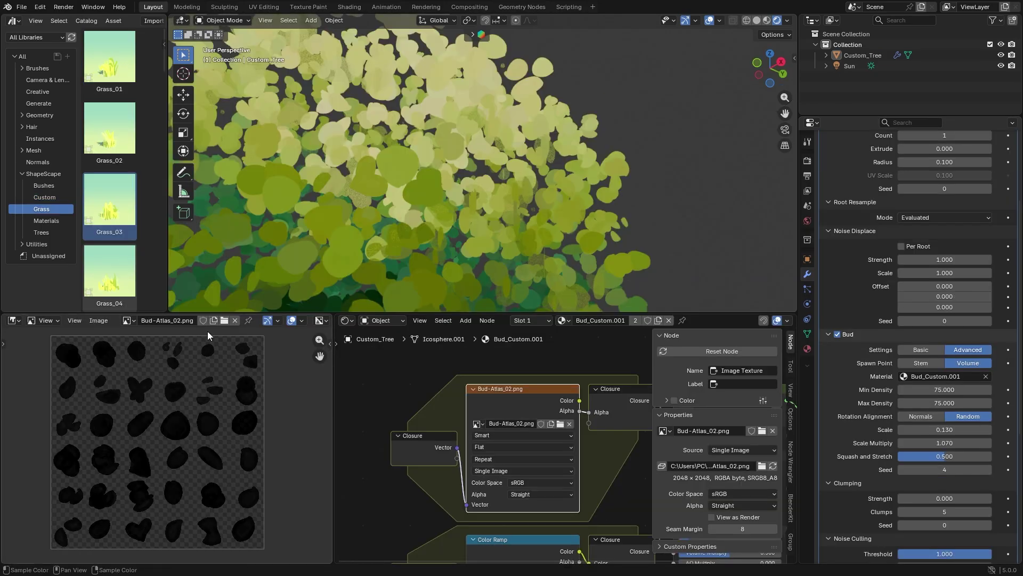
- Open another atlas image from the Asset Library's Atlases folder in place of Bud-Atlas_02.png in the Image Editor
left_click(223, 325)
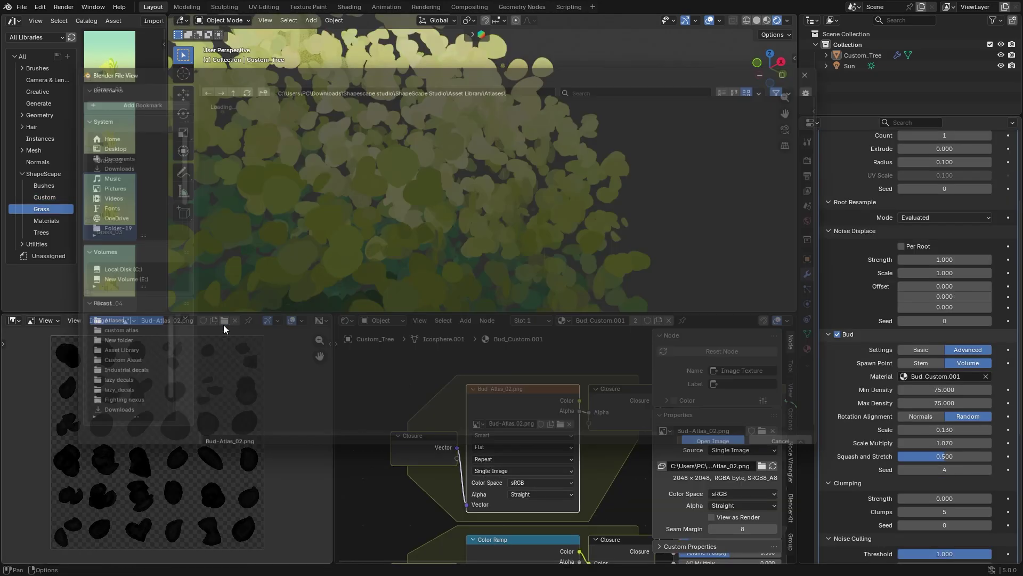
double_click(546, 151)
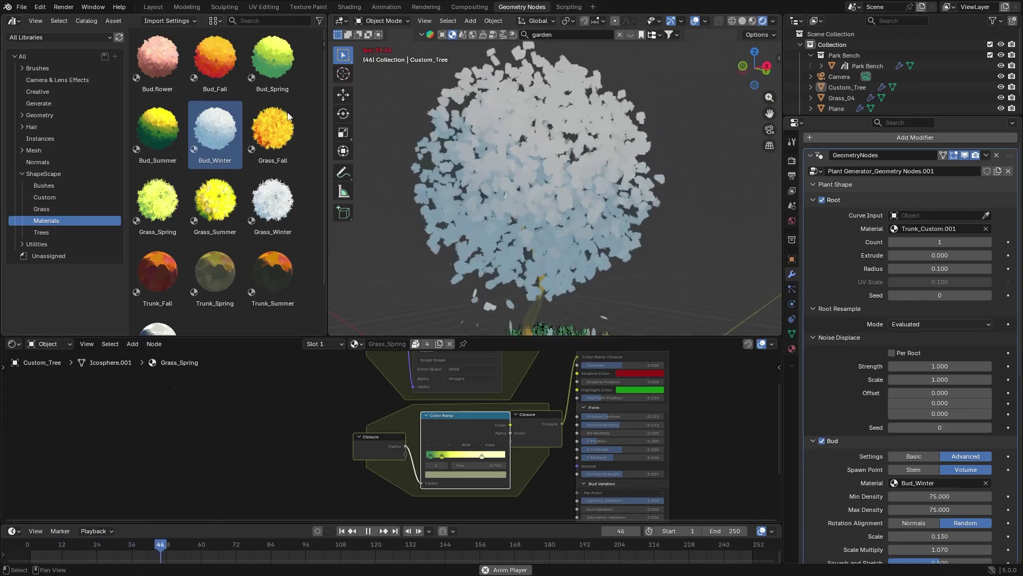
- Return the animation to frame 1 and clear the Bud_Winter material from the custom tree's Bud settings
left_click(342, 531)
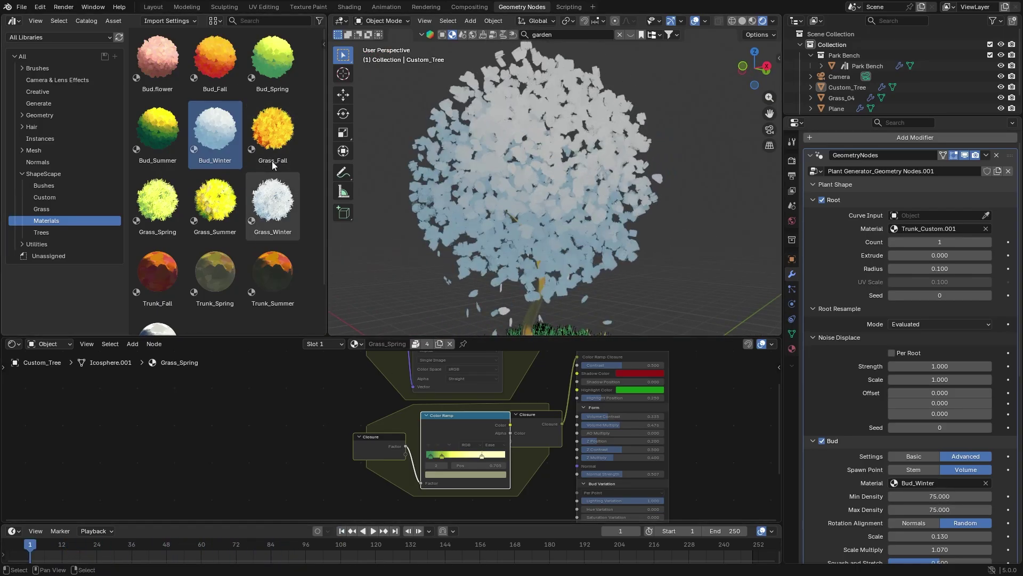
left_click(986, 483)
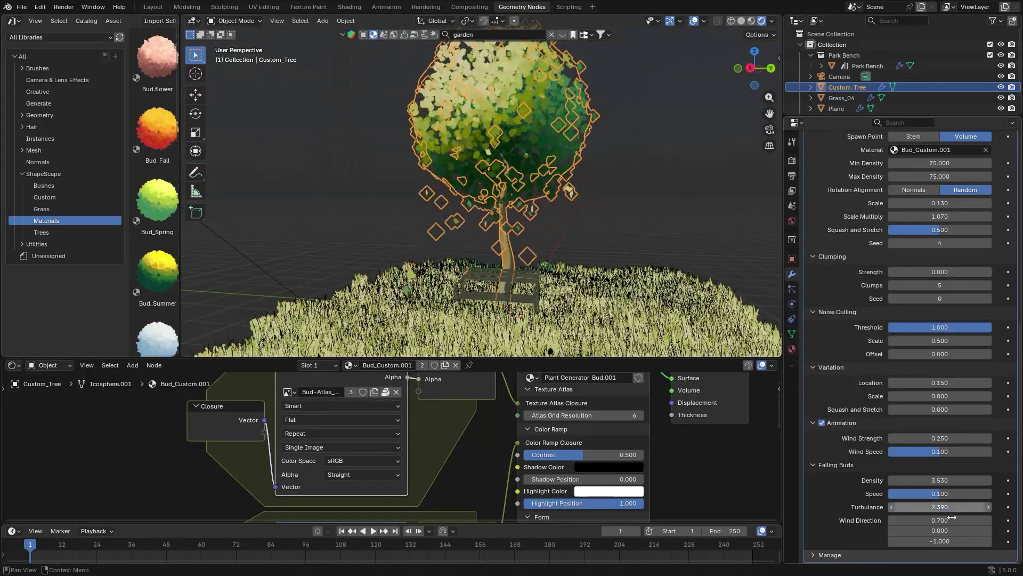
- Play the animation to preview the custom tree's wind and falling buds
key("space")
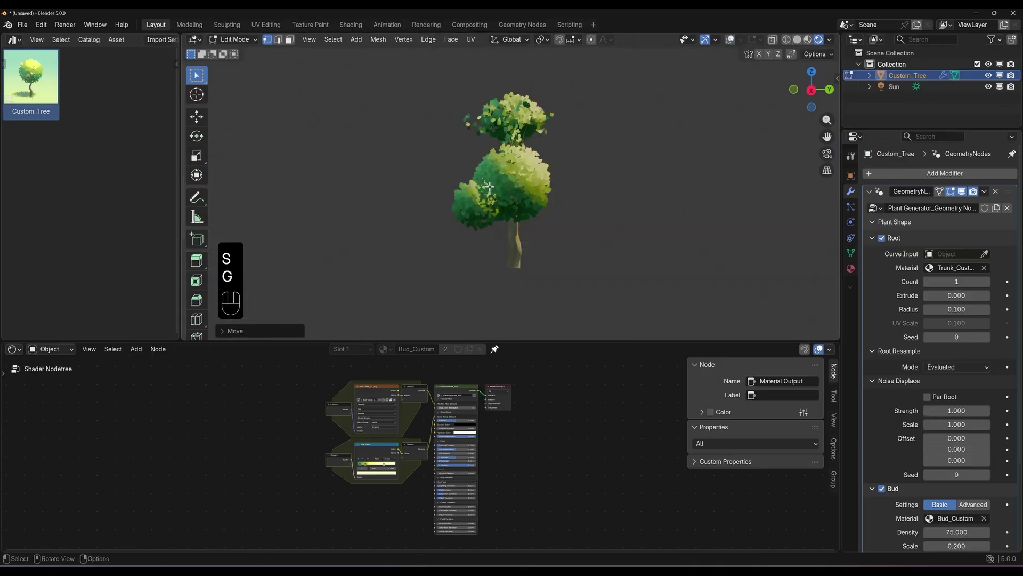
- Duplicate the selected foliage geometry of the custom tree in Edit Mode
key("shift+d")
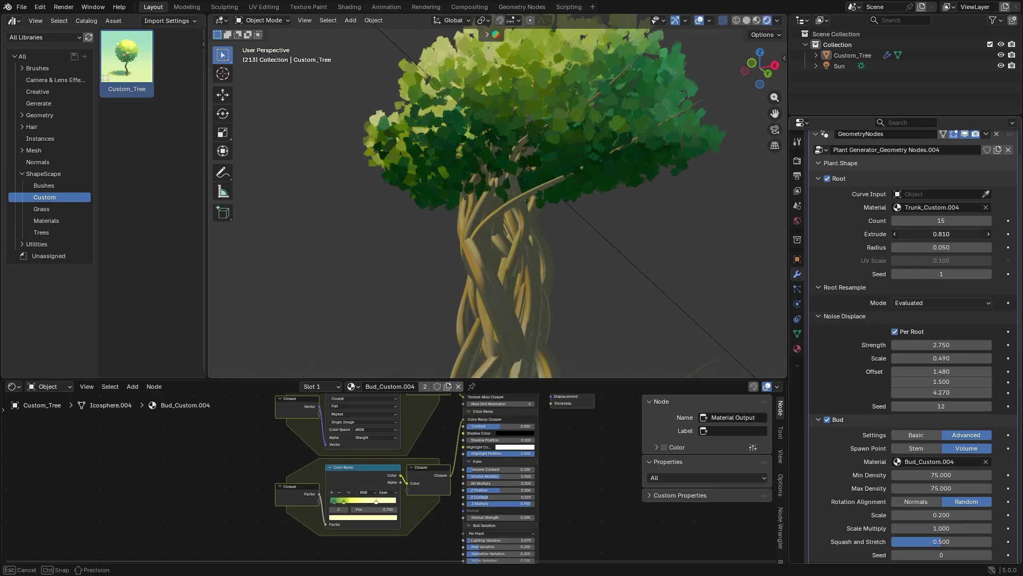
- Increase the radius of the custom tree's twisted roots to about 0.26
left_click_drag(948, 248, 976, 247)
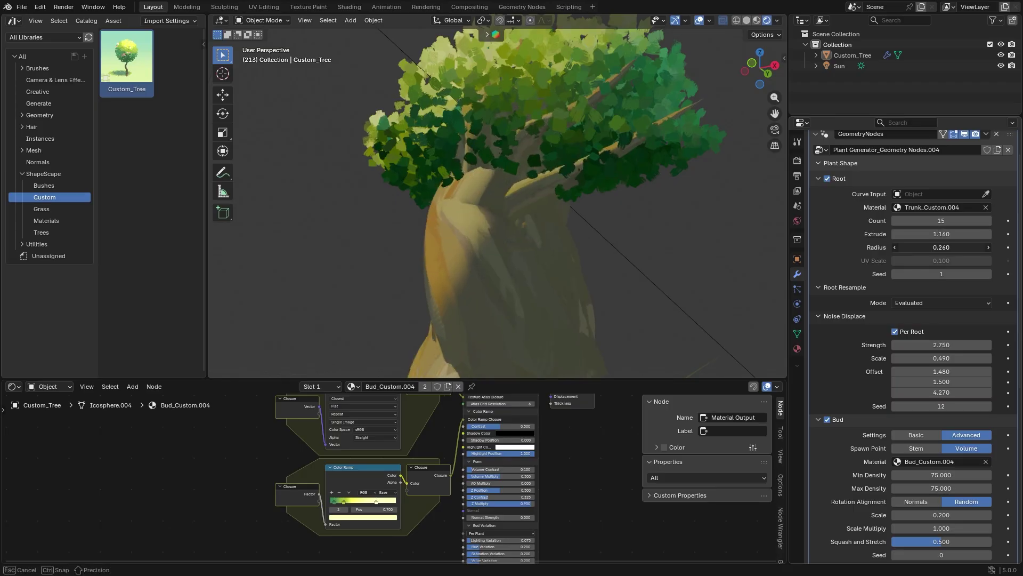
left_click_drag(933, 255, 933, 255)
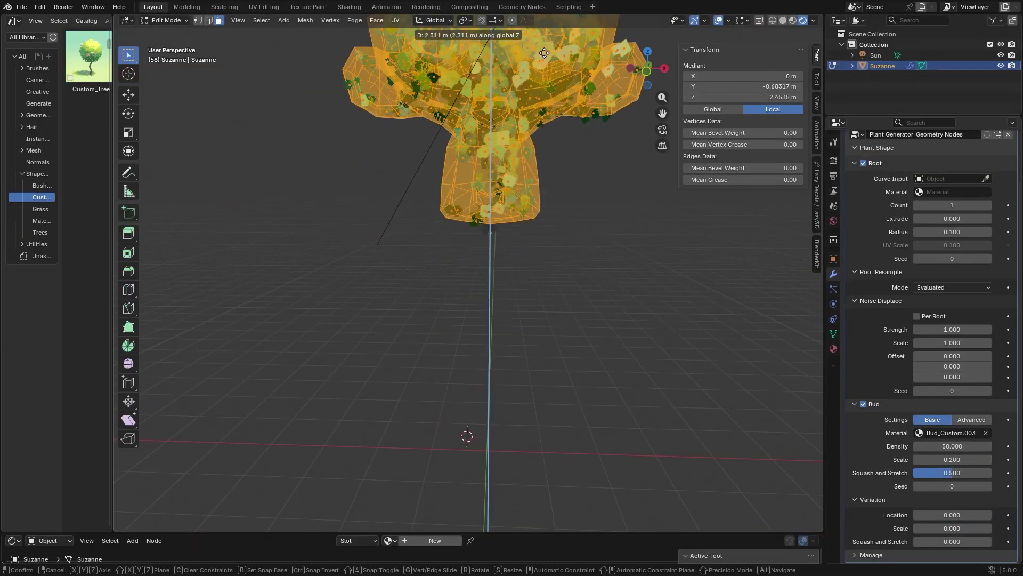
- Raise the selected Suzanne mesh along the global Z axis to a median height of 3.5134 m
left_click(546, 483)
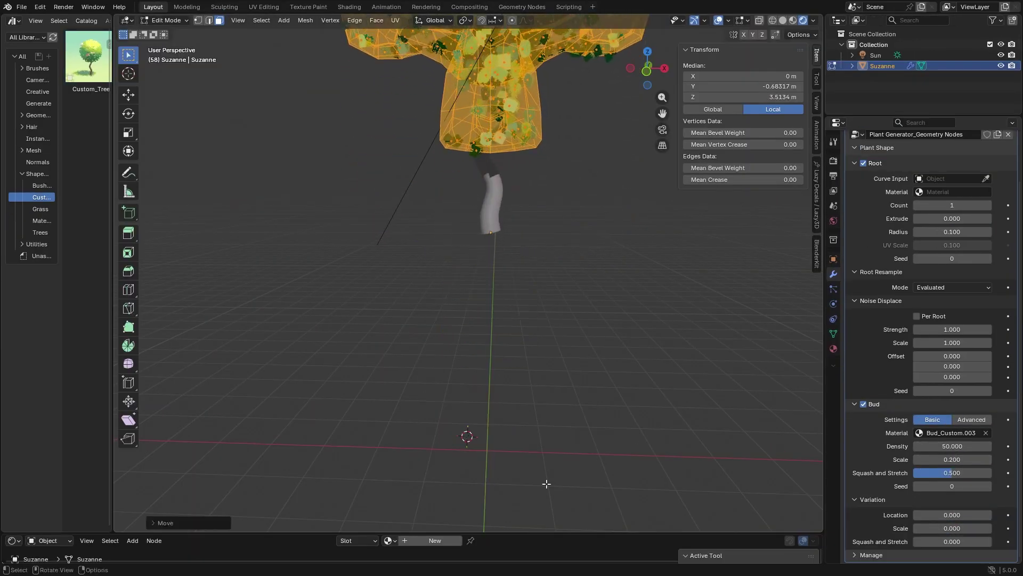
middle_click_drag(571, 249, 514, 454, "shift")
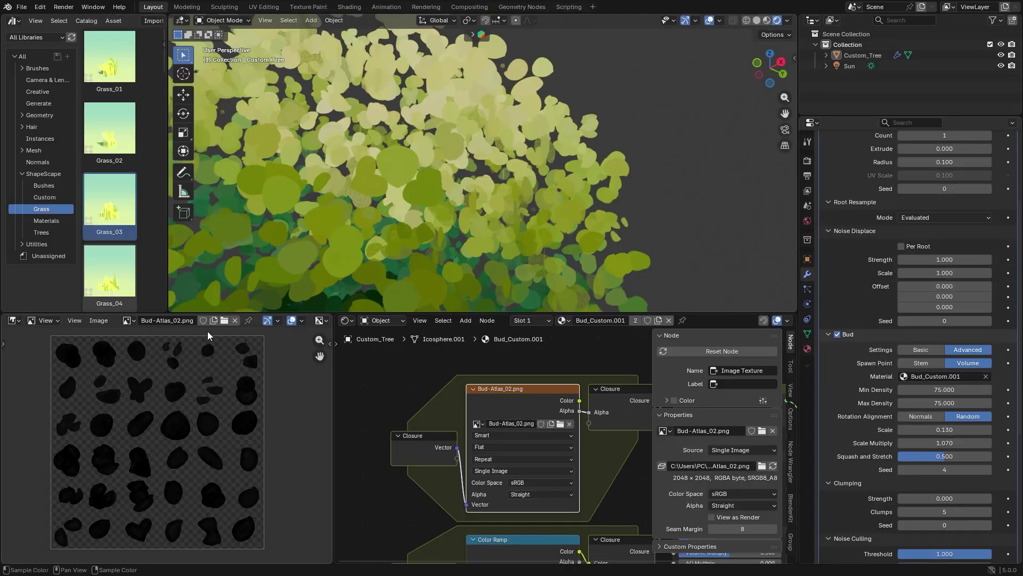
- Replace the bud atlas in the Image Editor with Grass-Atlas_02.png from the Atlases folder
left_click(223, 325)
double_click(533, 128)
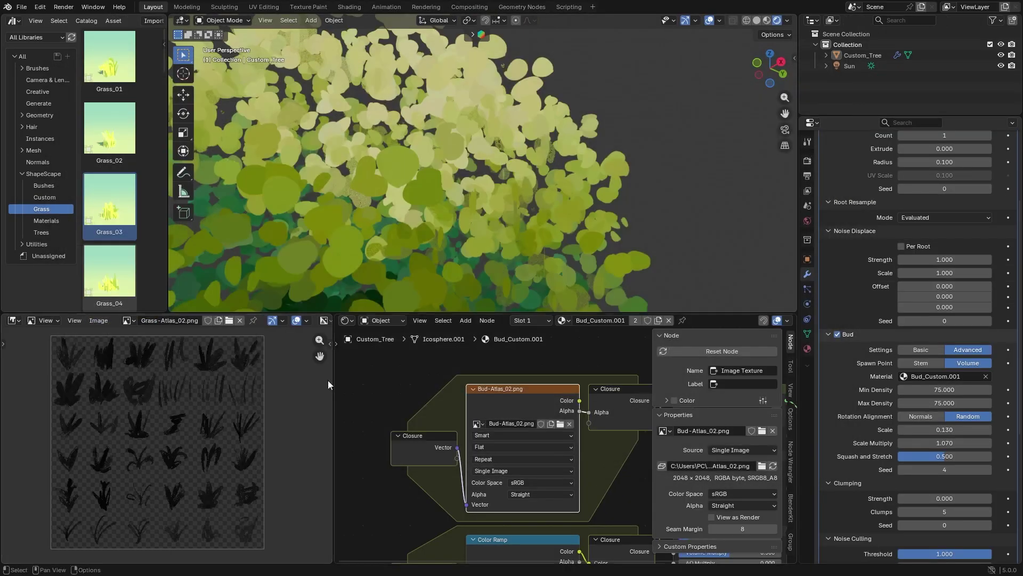